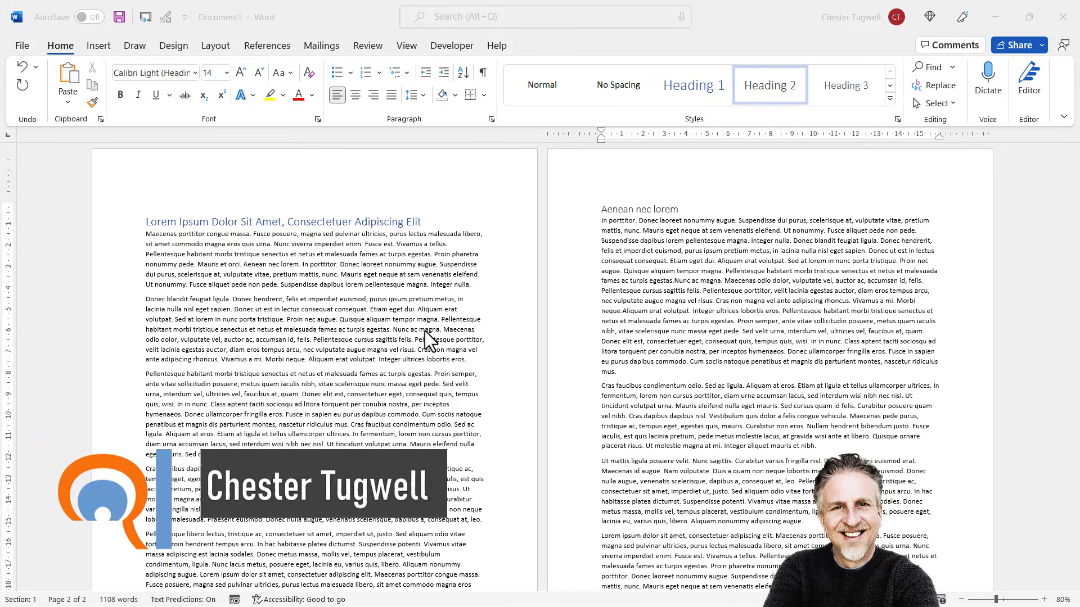
- Open the Line and Page Breaks settings in the Paragraph dialog for the 'Aenean nec lorem' heading
scroll(425, 330, down, 6)
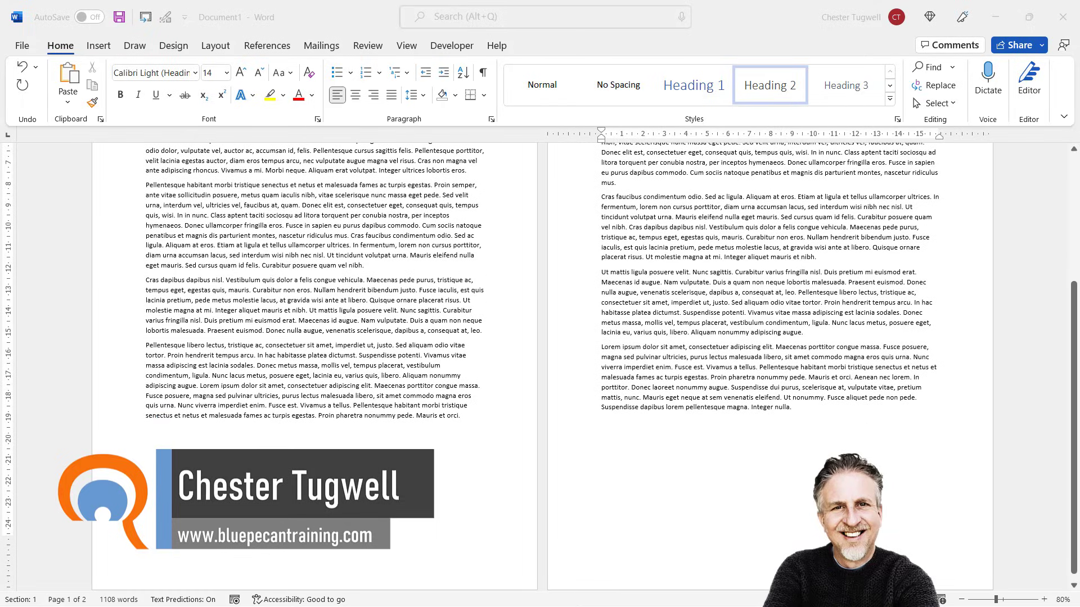
scroll(539, 366, up, 5)
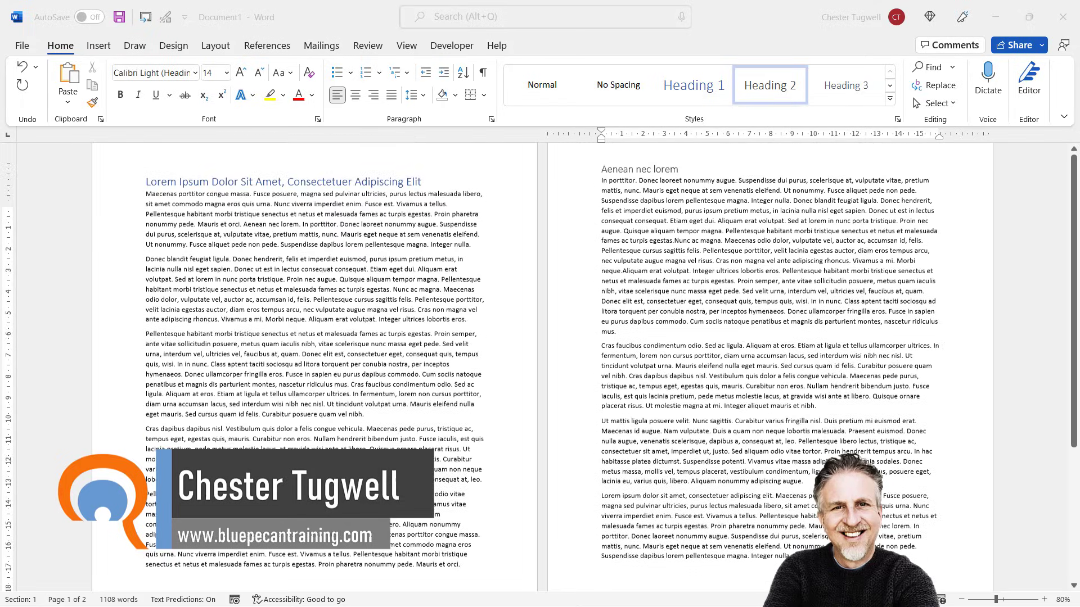
scroll(585, 289, up, 2)
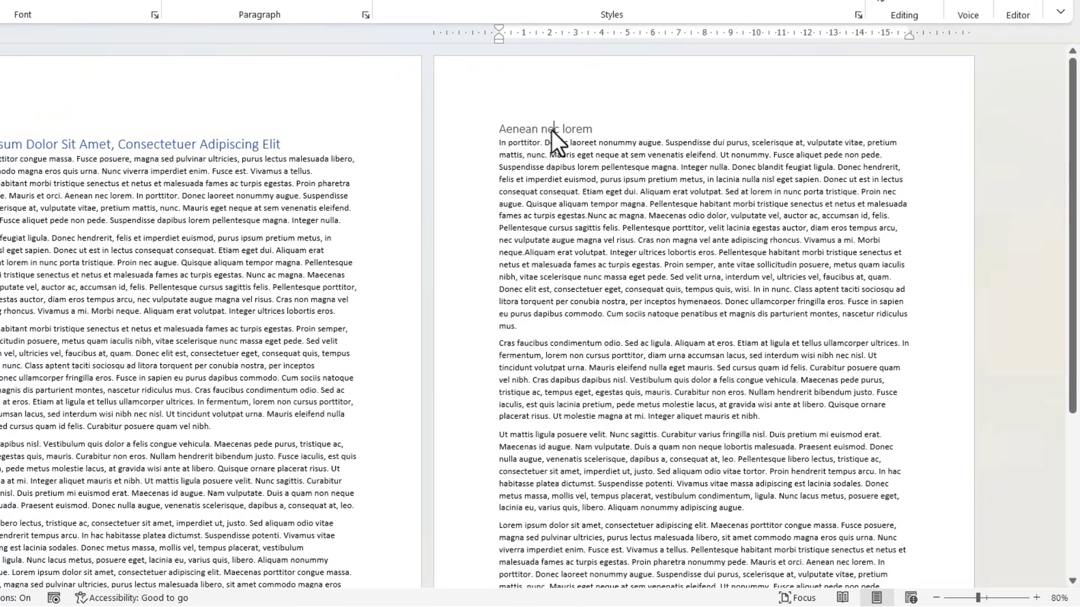
right_click(552, 131)
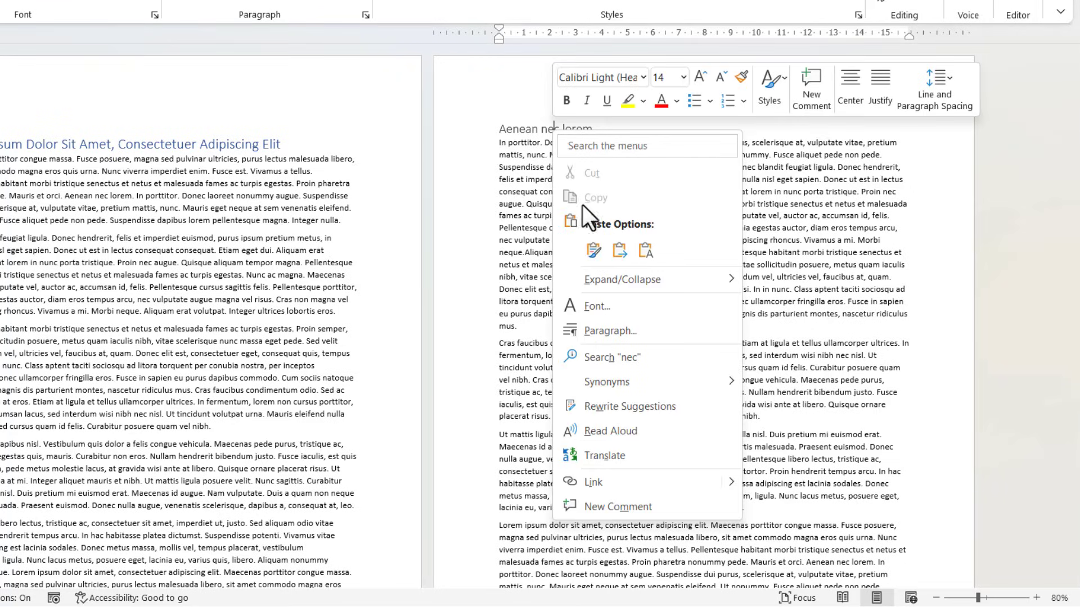
click(615, 330)
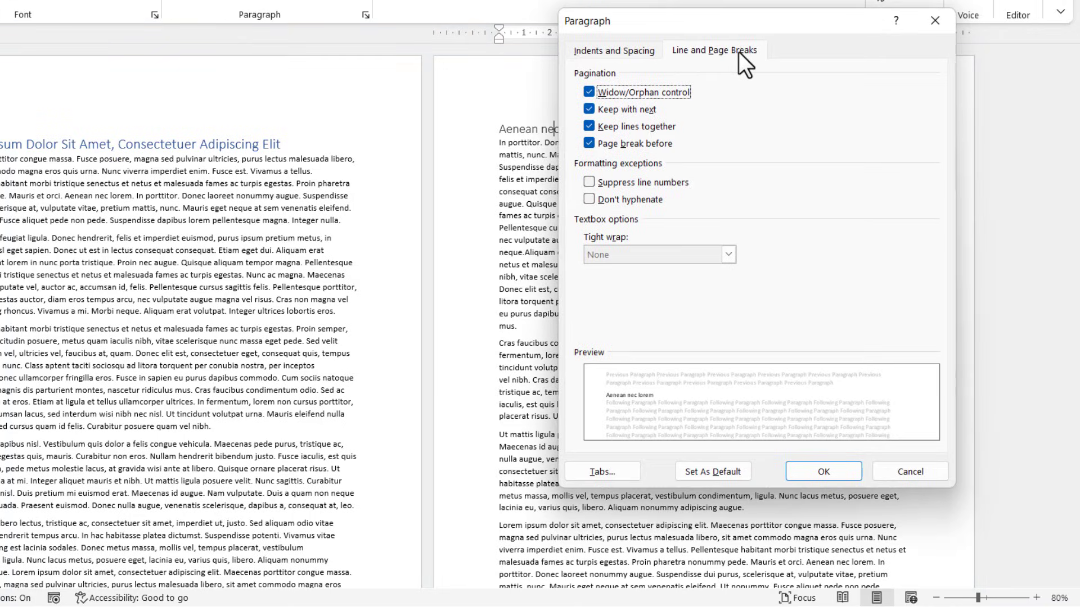
click(625, 53)
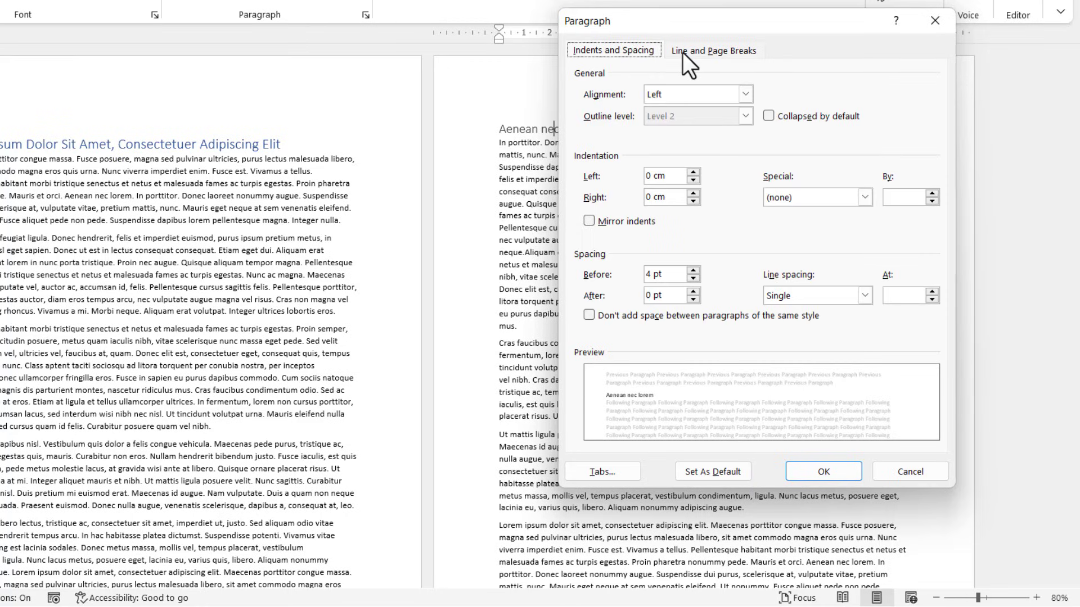
click(709, 52)
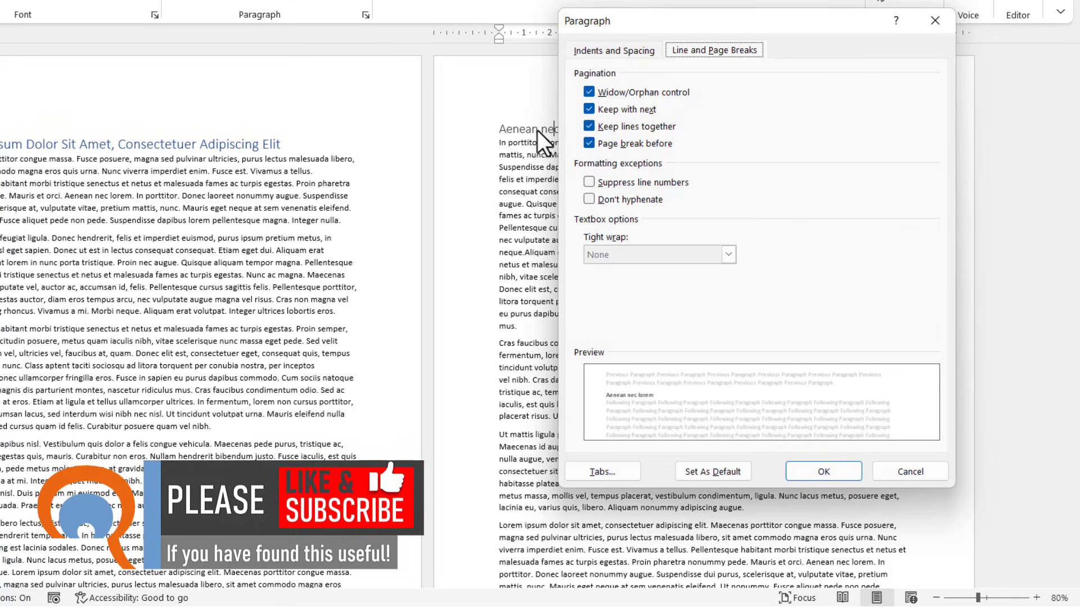
- Uncheck Widow/Orphan control, Keep with next, Keep lines together and Page break before, then confirm
click(590, 90)
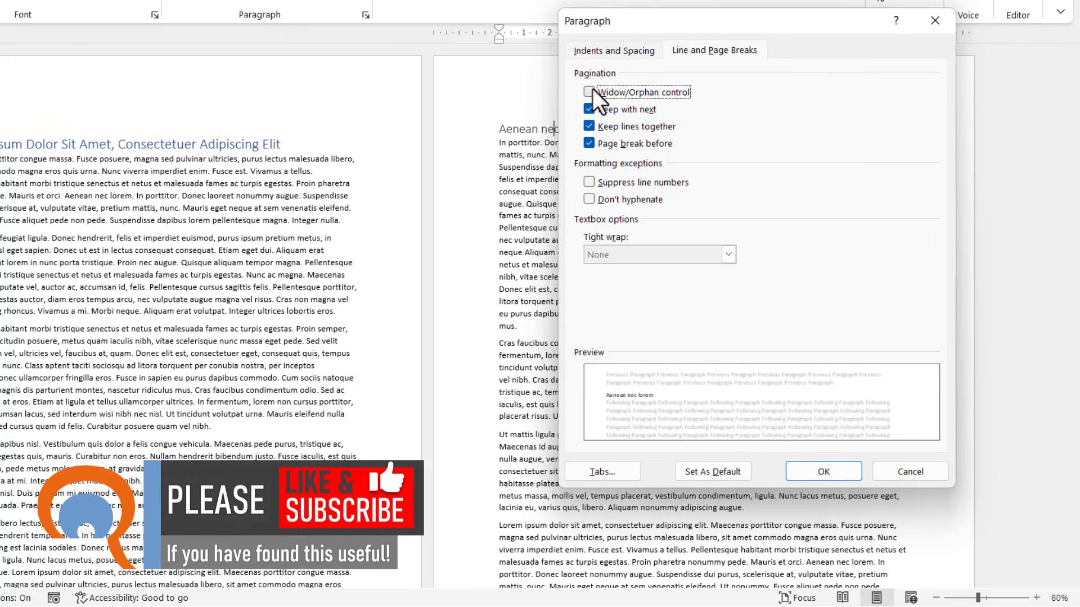
click(591, 108)
click(588, 126)
click(589, 143)
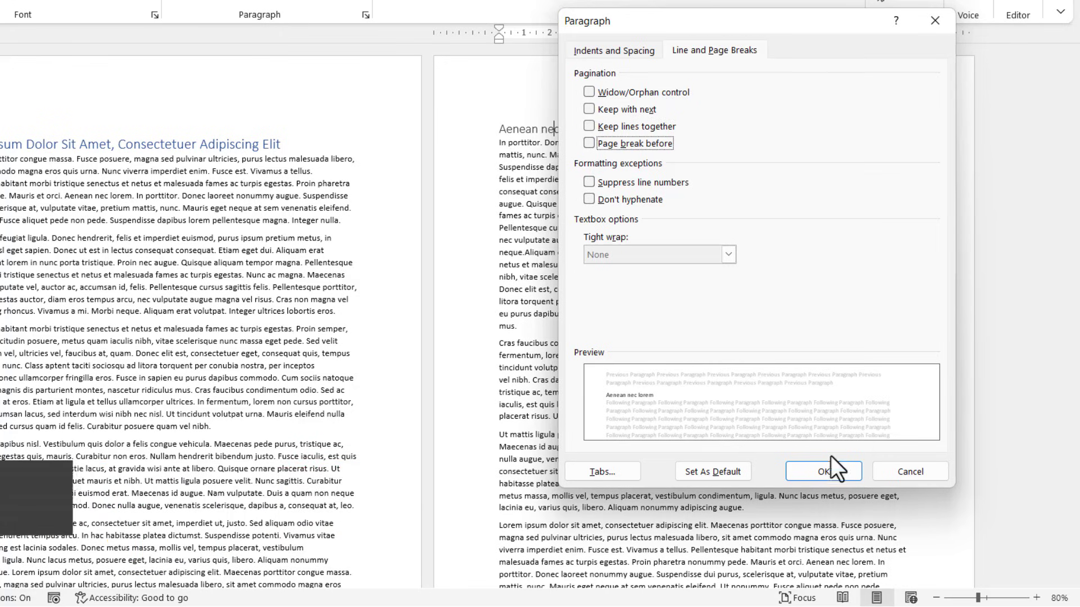
click(834, 470)
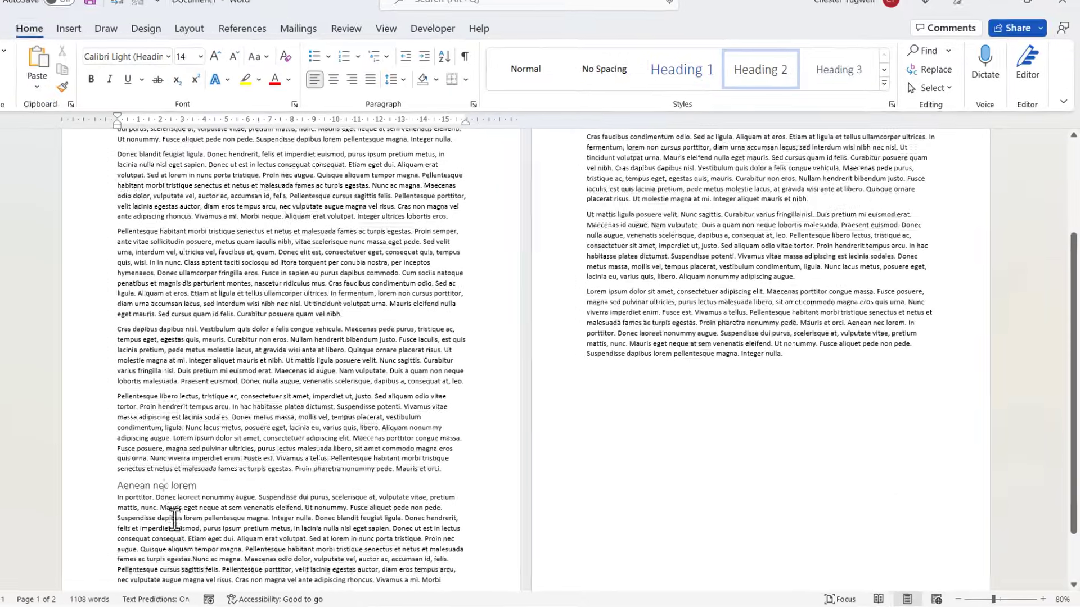
scroll(273, 433, down, 2)
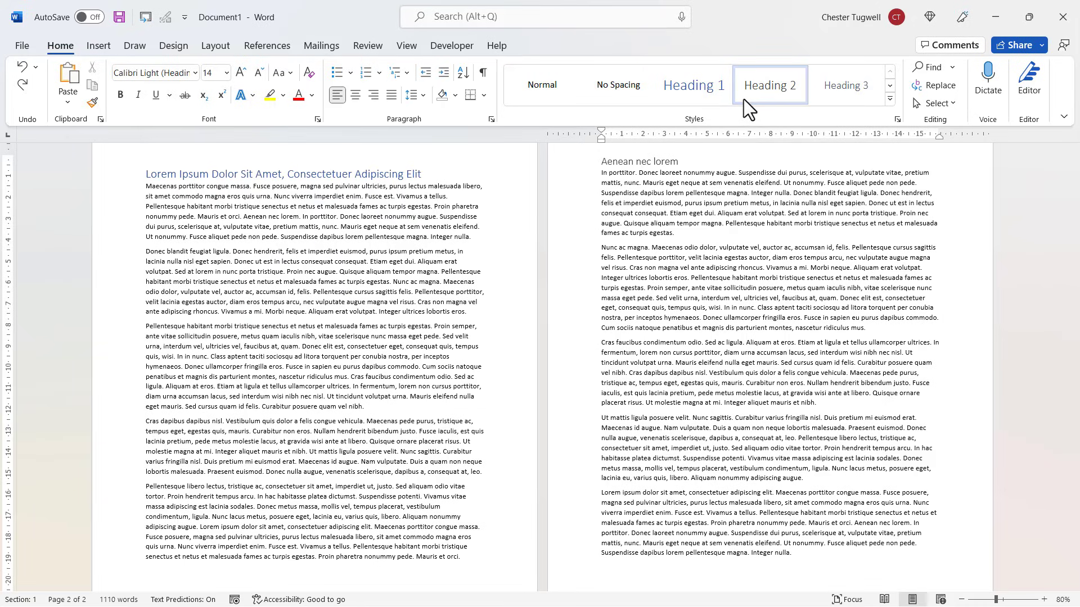
click(295, 175)
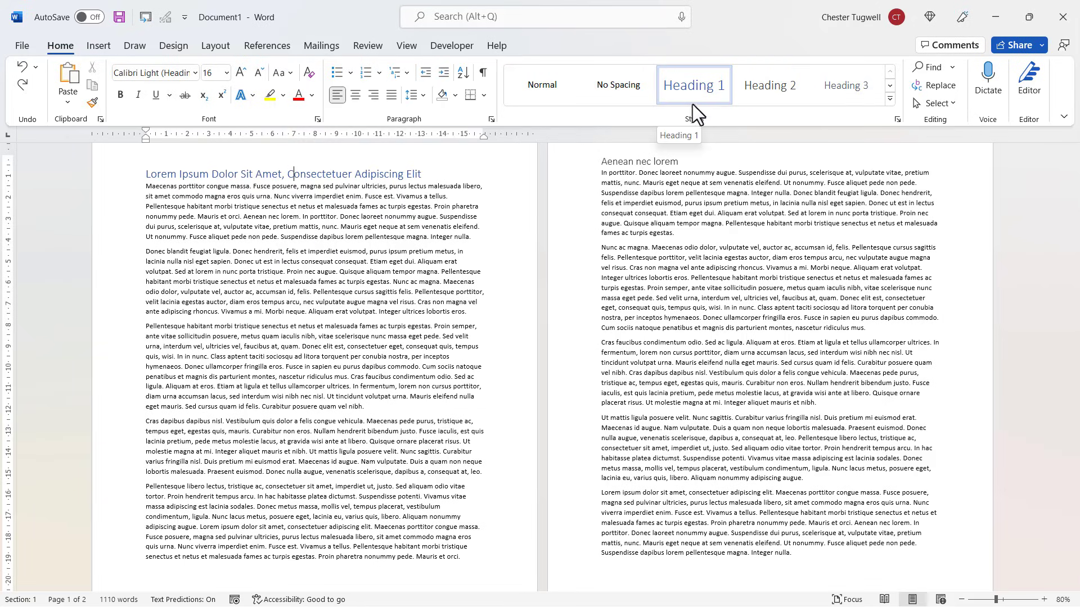
click(674, 190)
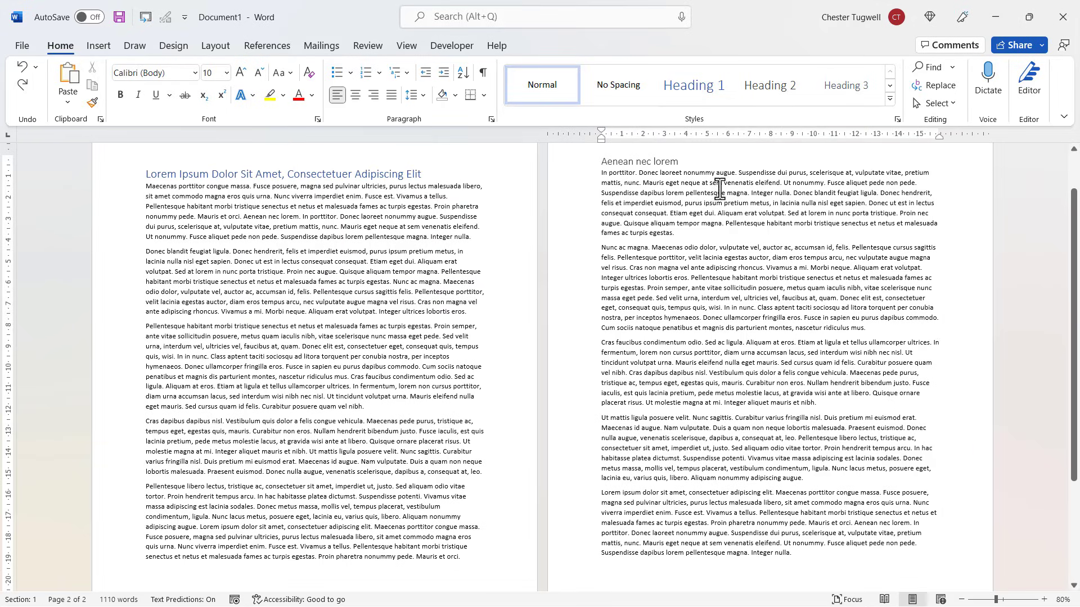
click(629, 163)
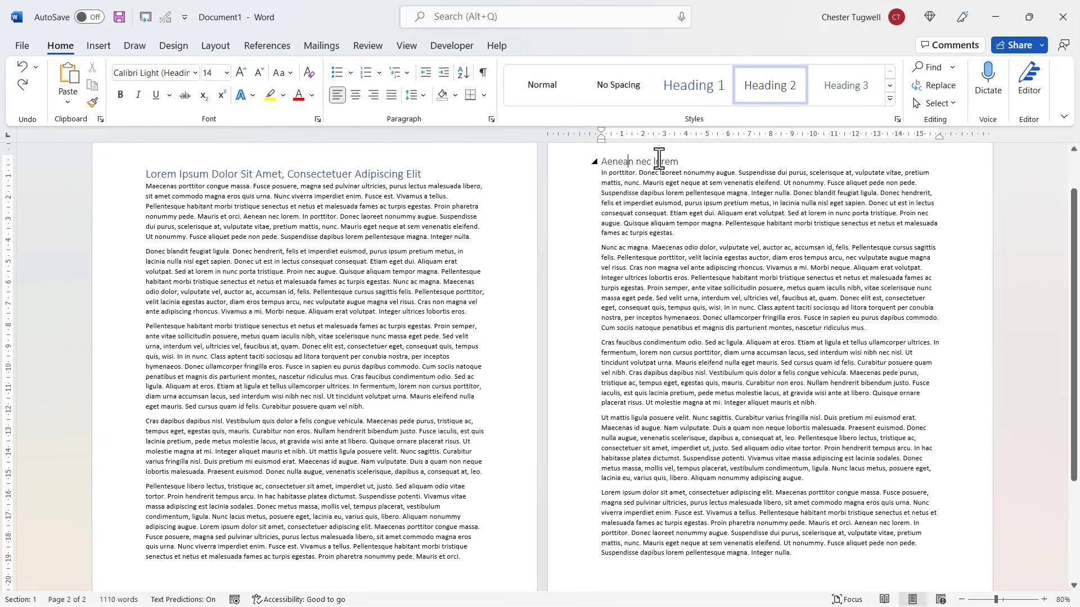
- Turn off Page break before in the Heading 2 style's paragraph settings and save the style
right_click(769, 91)
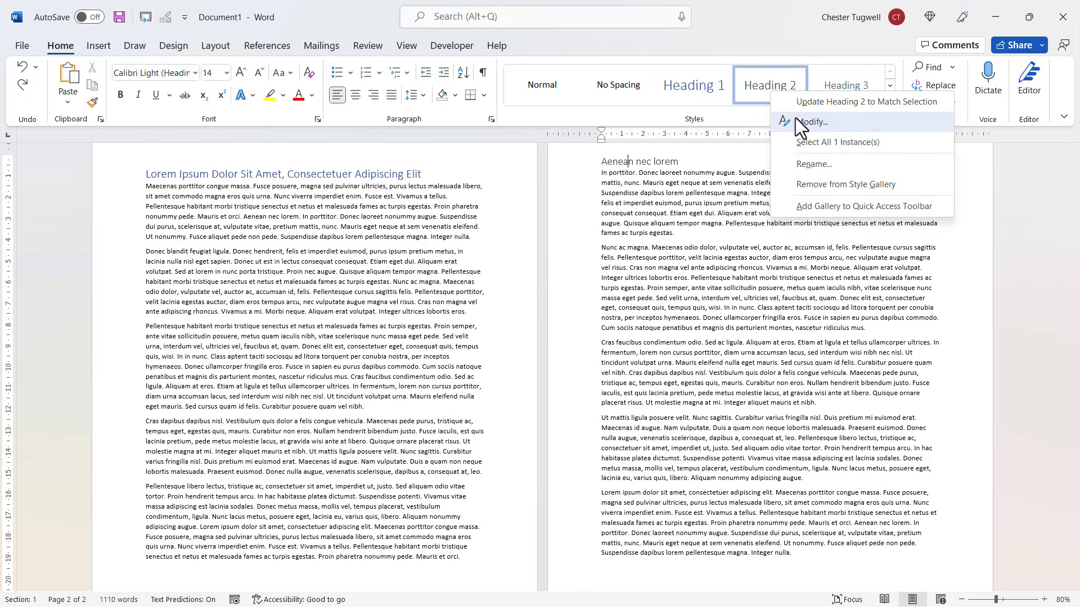
click(811, 123)
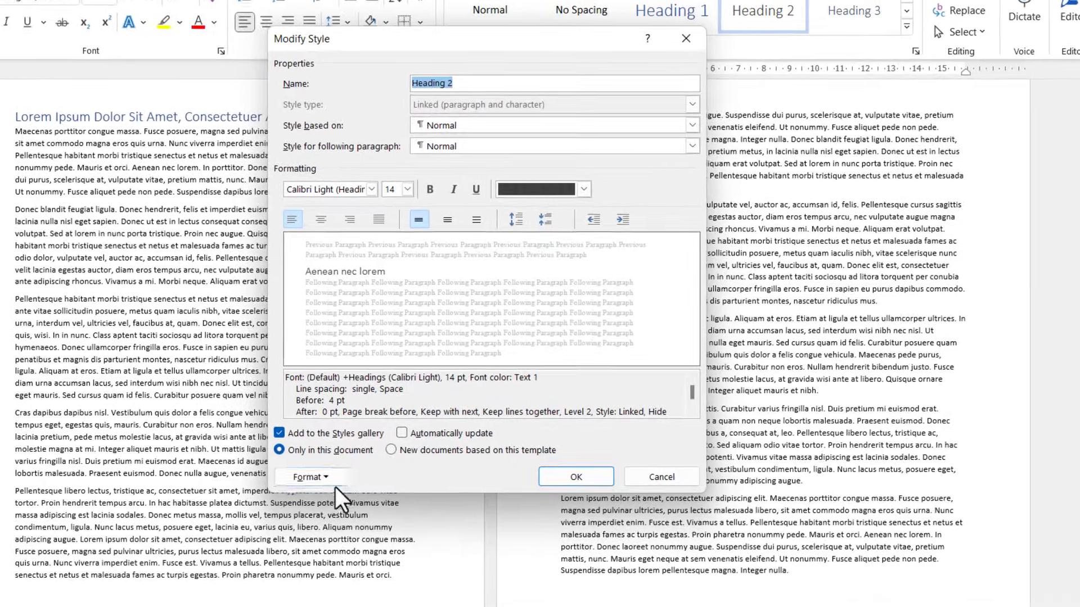
click(330, 483)
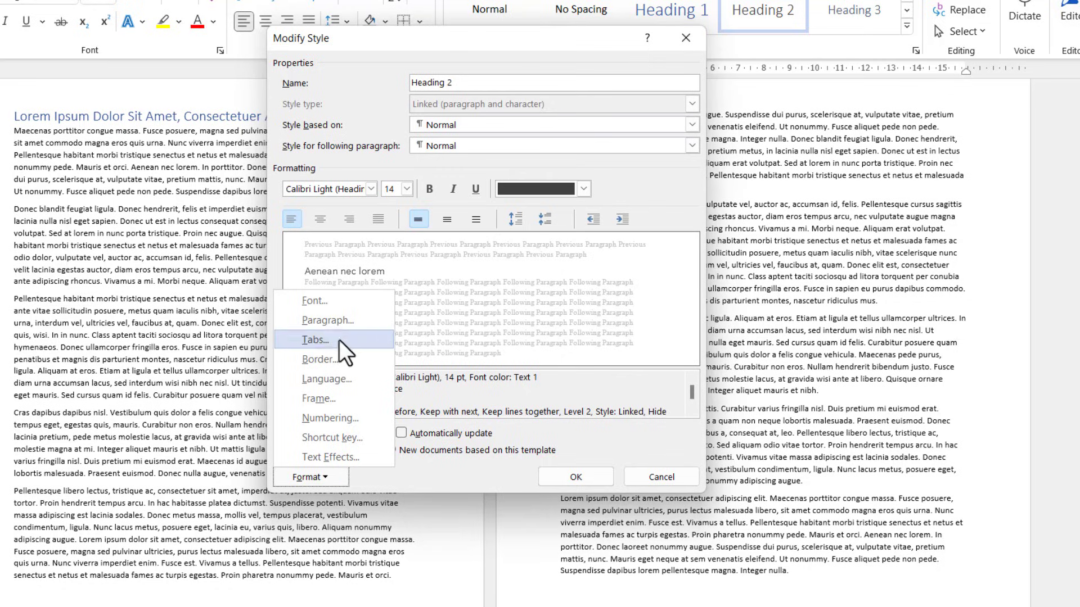
click(340, 316)
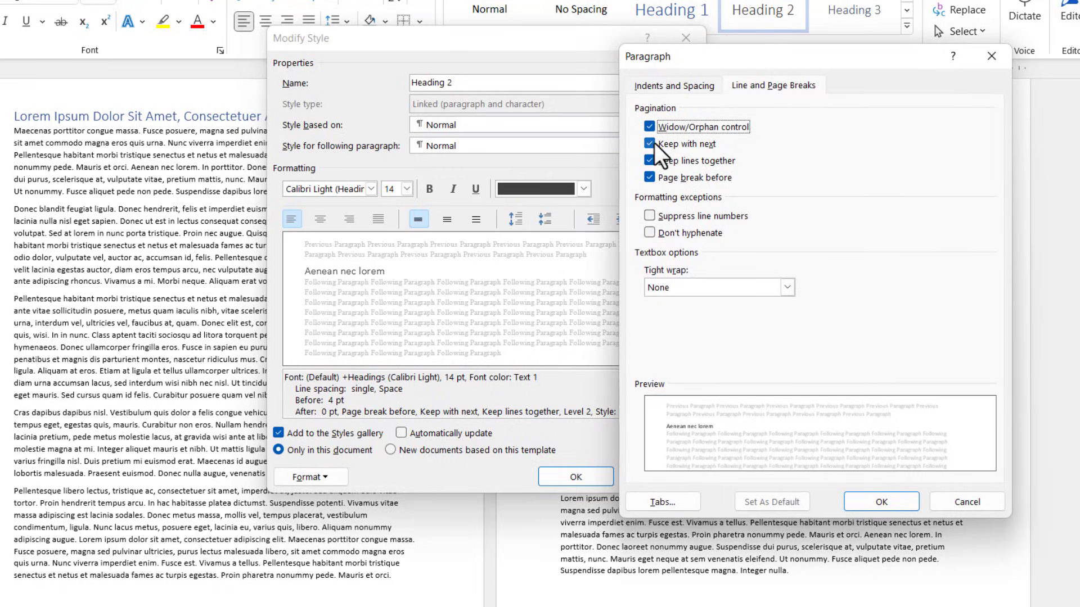
click(649, 178)
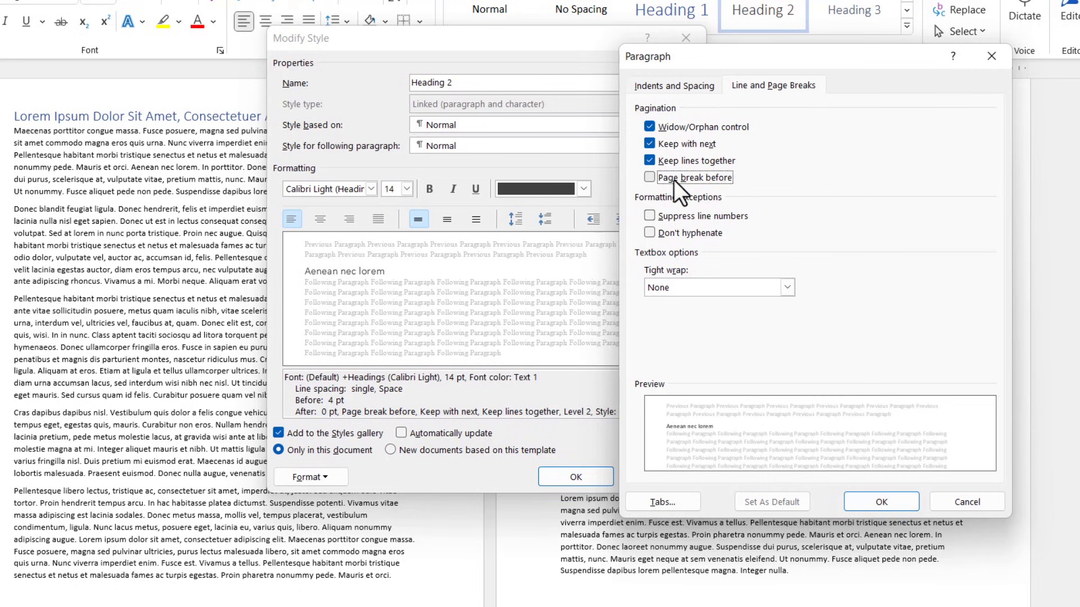
click(870, 502)
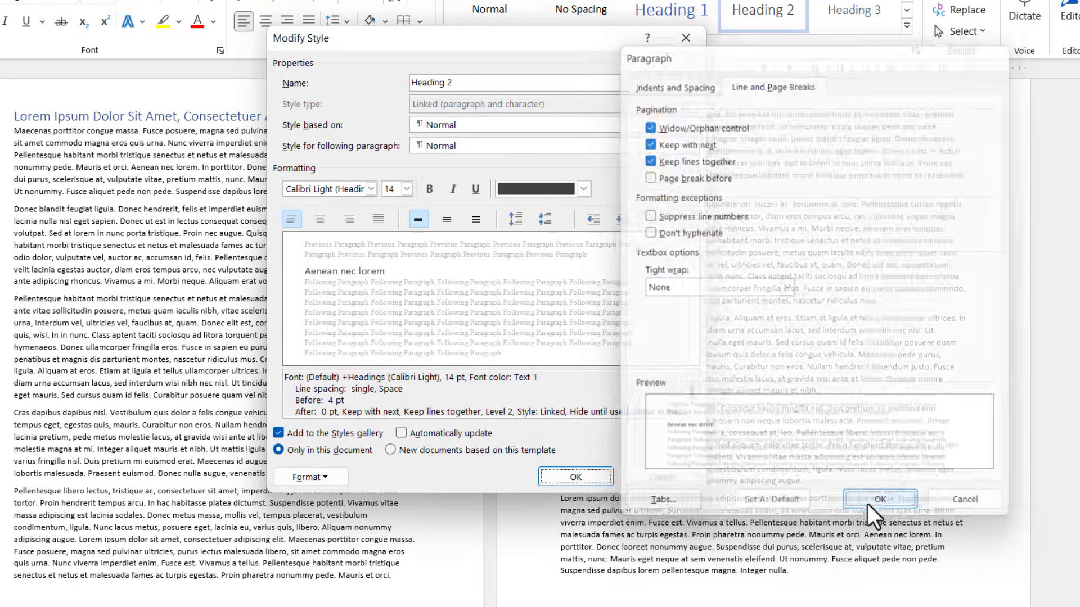
click(592, 480)
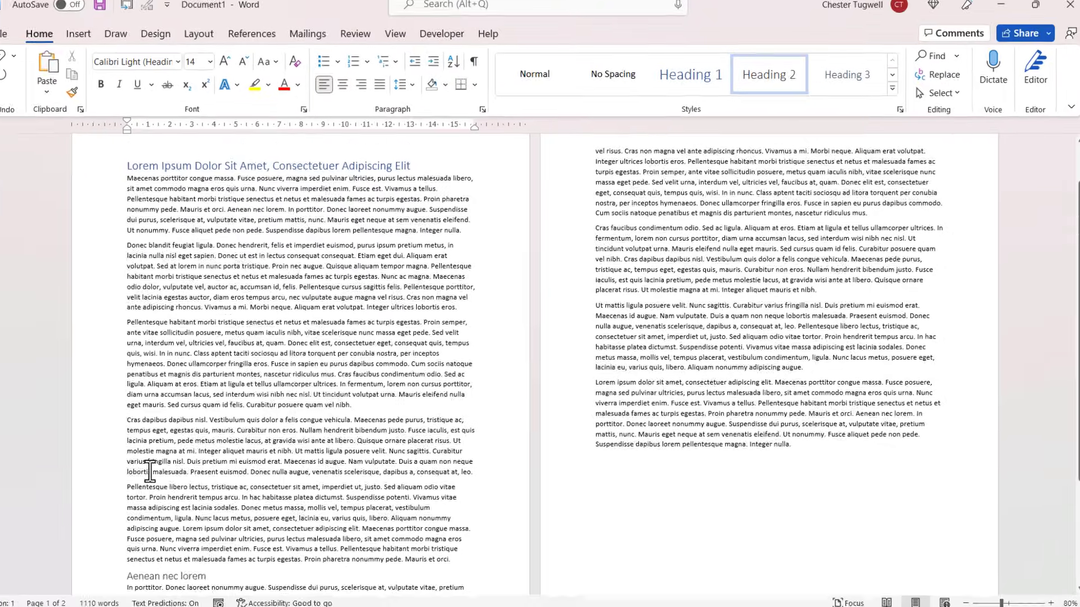
- Scroll to the 'Aenean nec lorem' heading to check whether it still starts page 2
scroll(150, 471, down, 3)
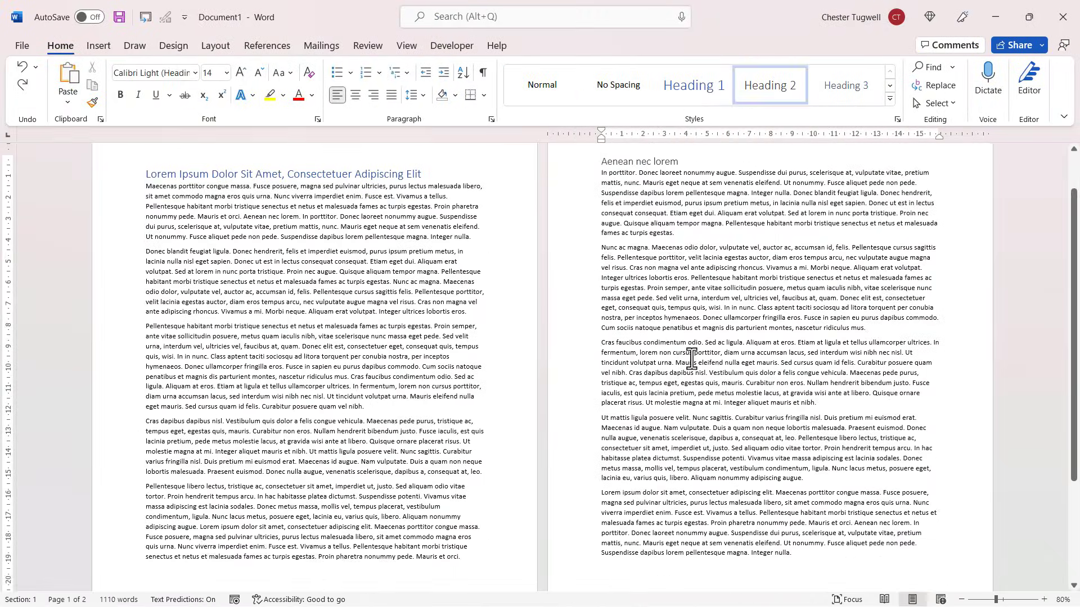
scroll(647, 259, up, 2)
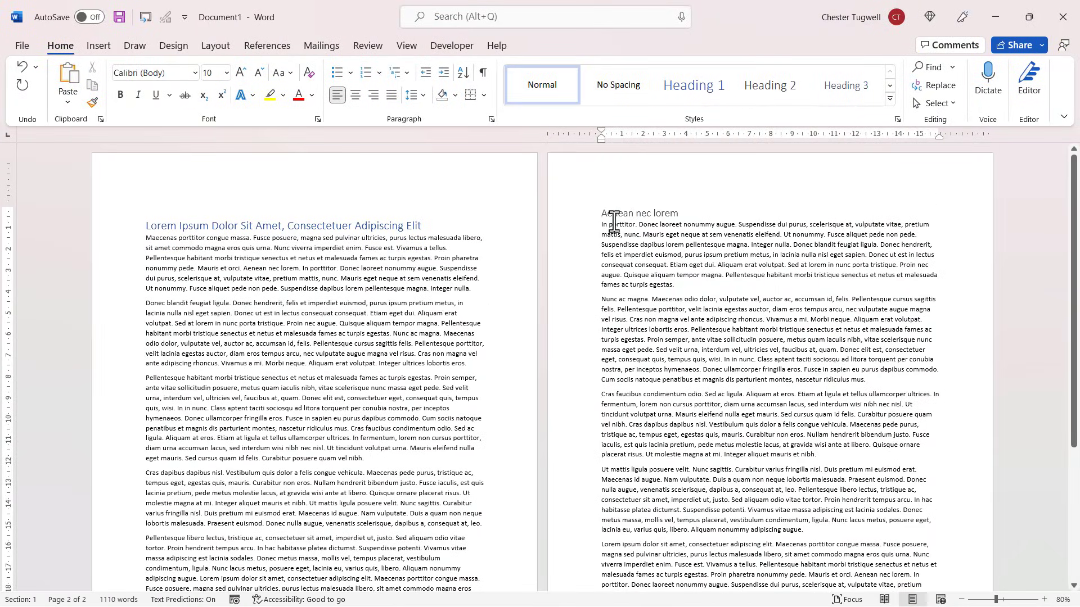
click(663, 213)
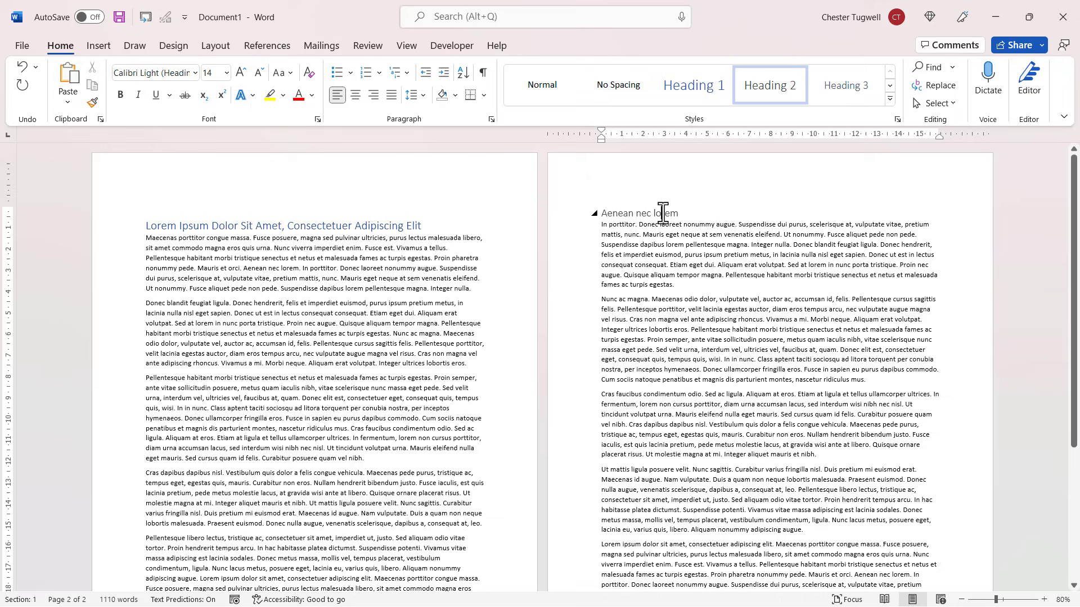
right_click(781, 96)
click(803, 125)
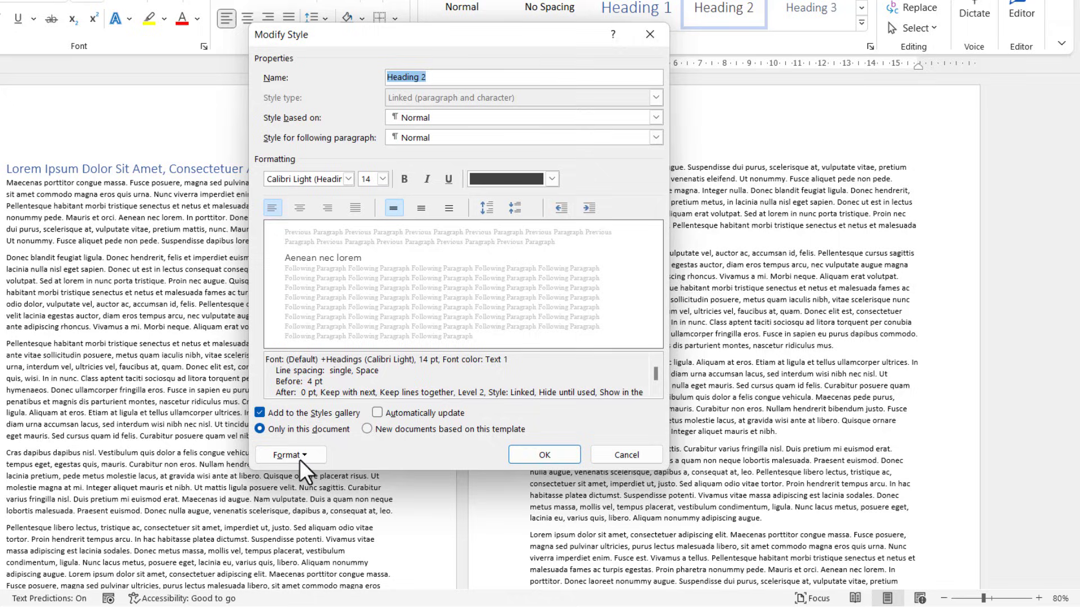
click(357, 468)
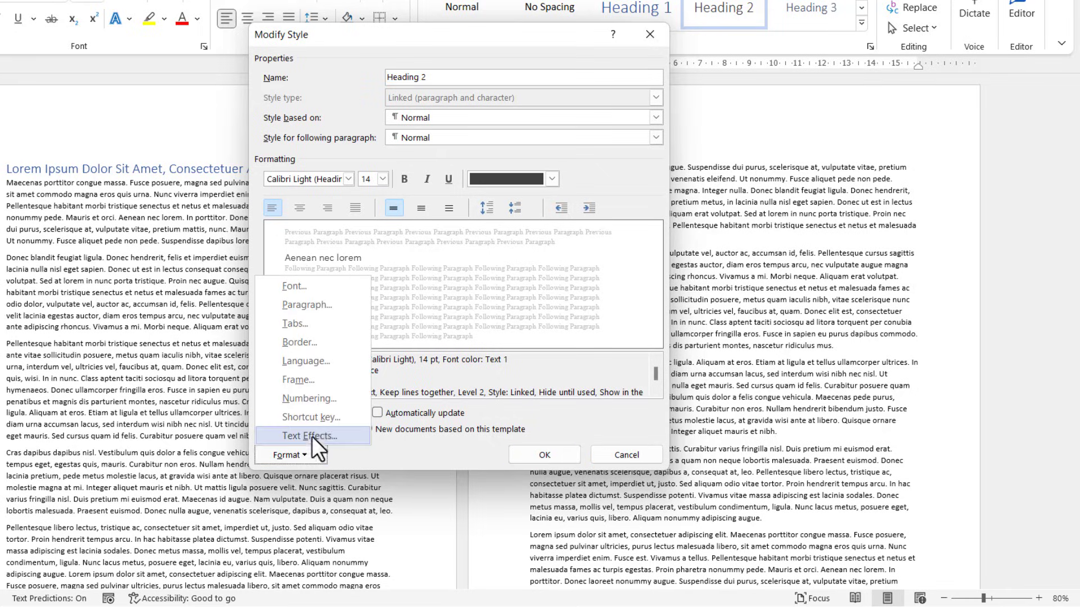
click(314, 304)
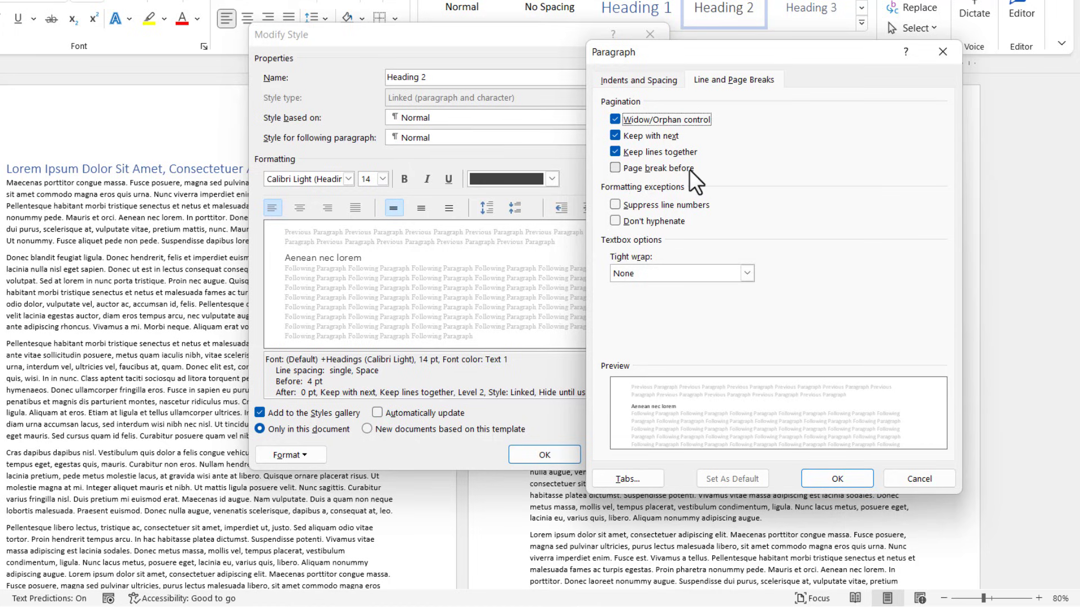
click(919, 482)
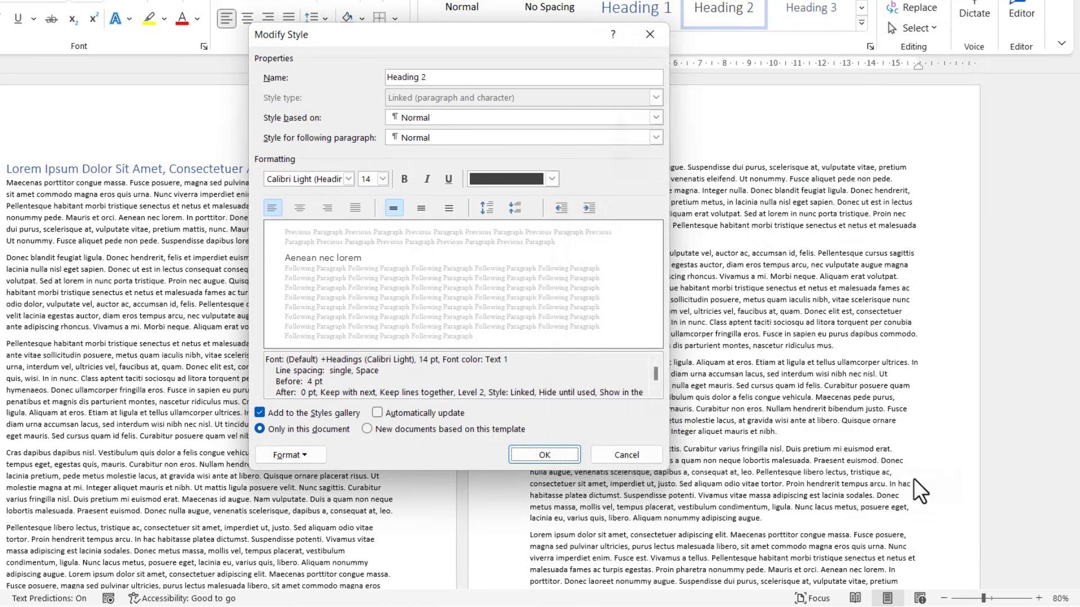
click(630, 457)
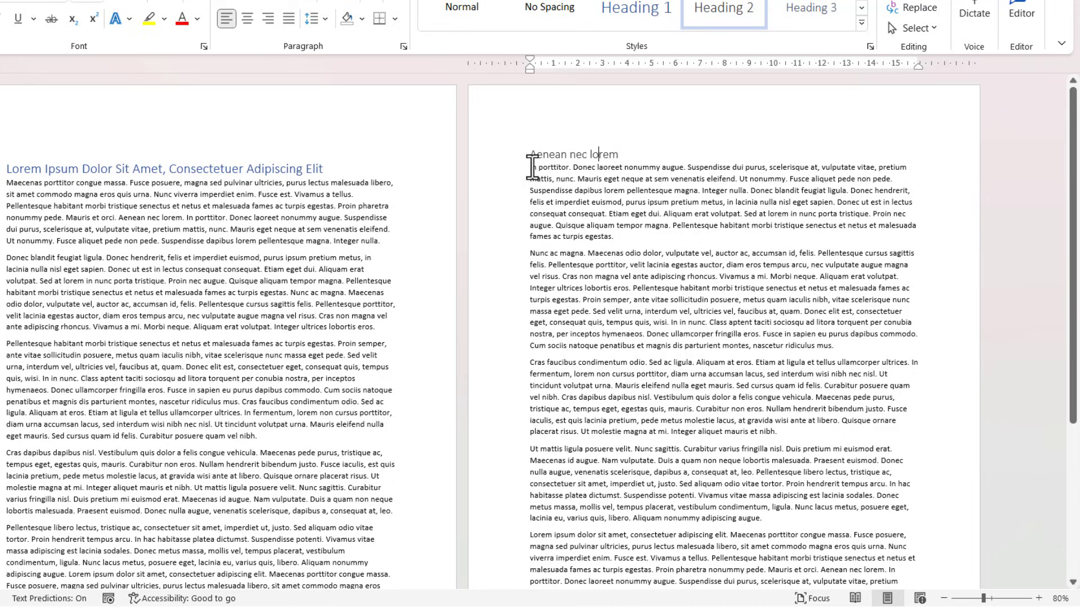
- Select the body paragraphs after the heading and turn off Keep with next and Keep lines together
drag(532, 166, 788, 458)
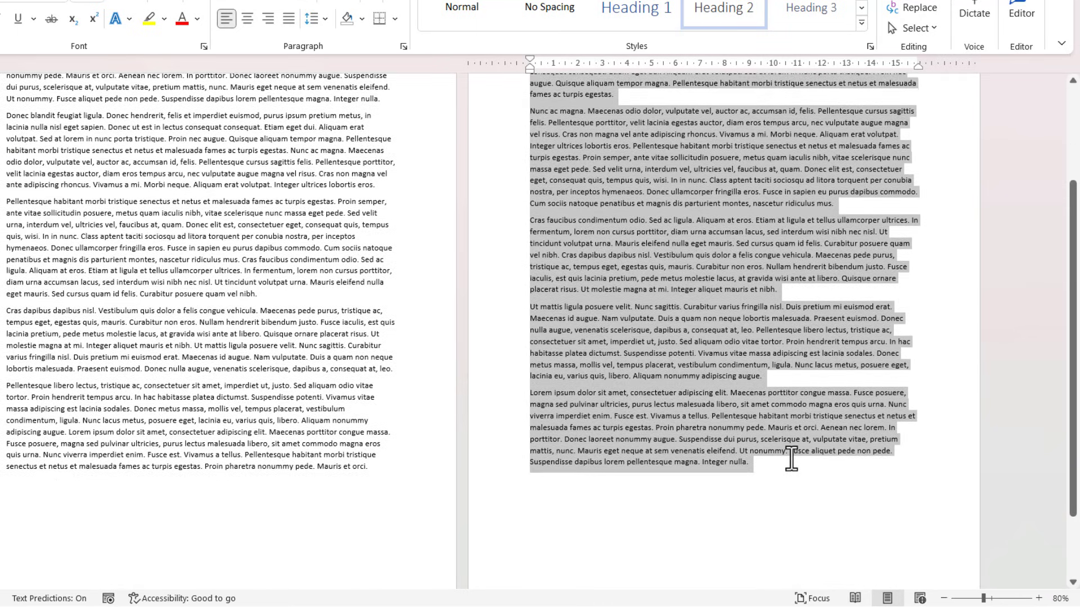
right_click(651, 266)
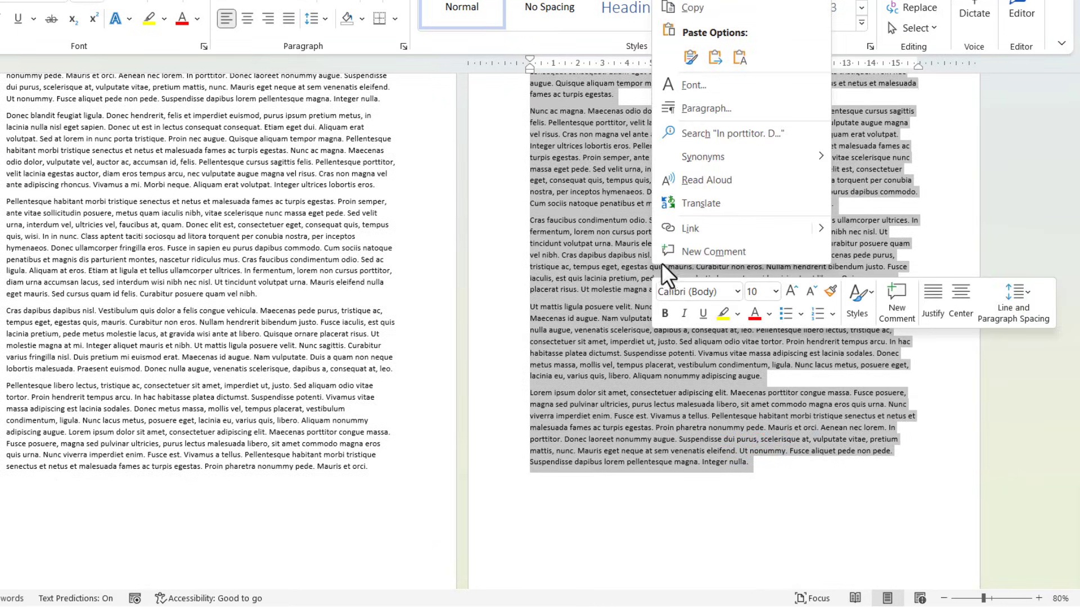
click(715, 109)
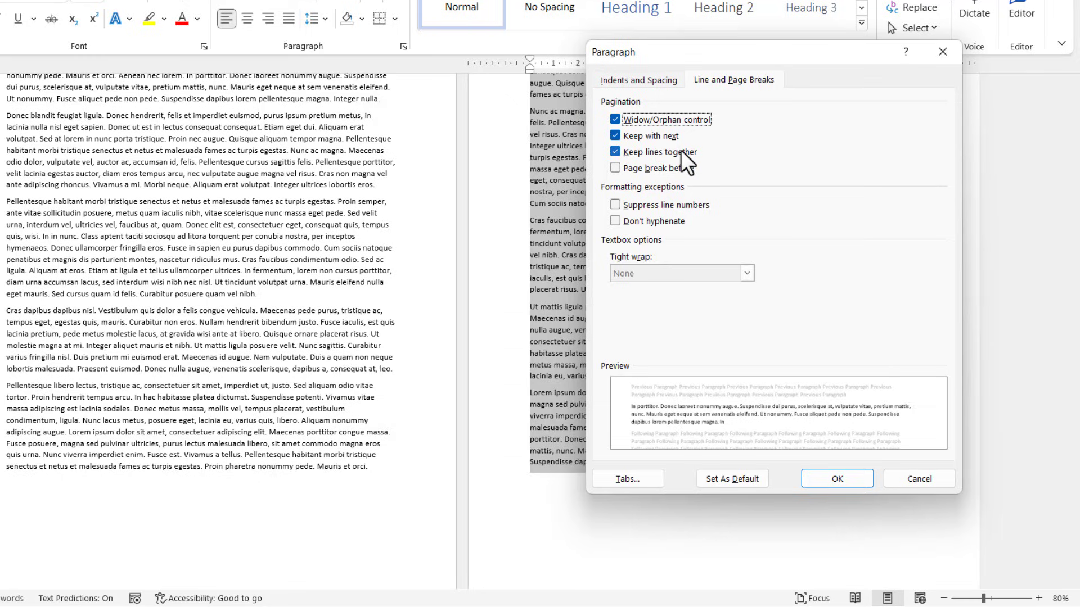
click(615, 135)
click(615, 152)
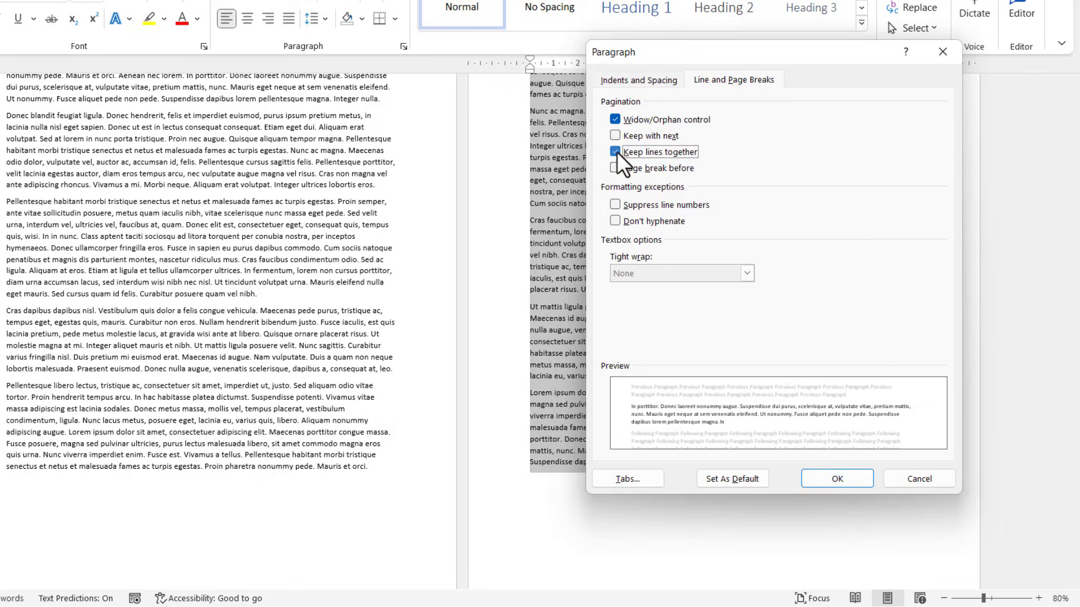
- Apply the body text's pagination change and deselect it to see the text reflow
click(830, 481)
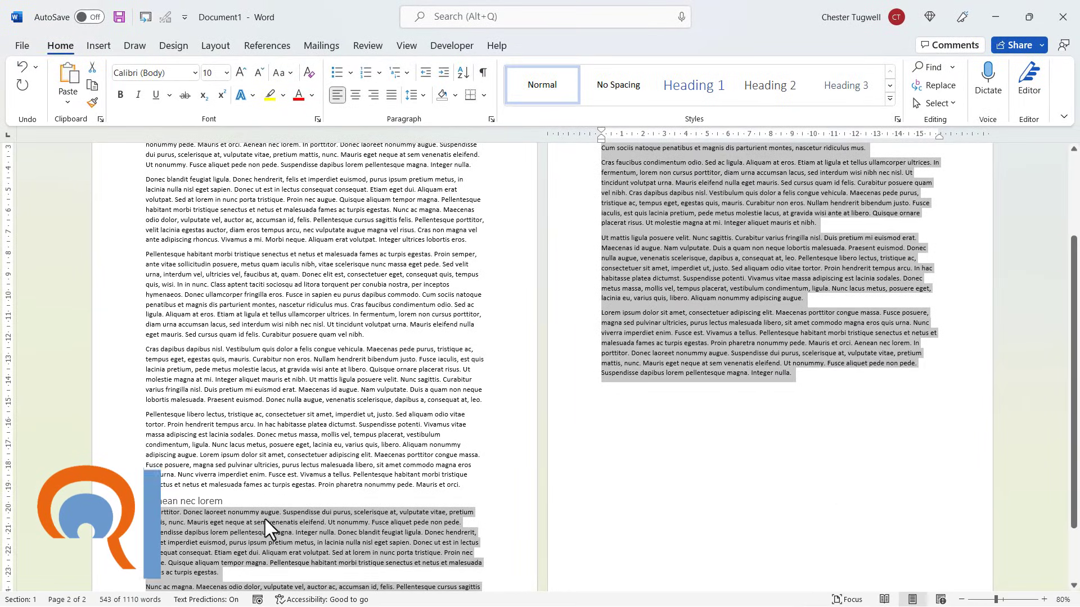
click(265, 501)
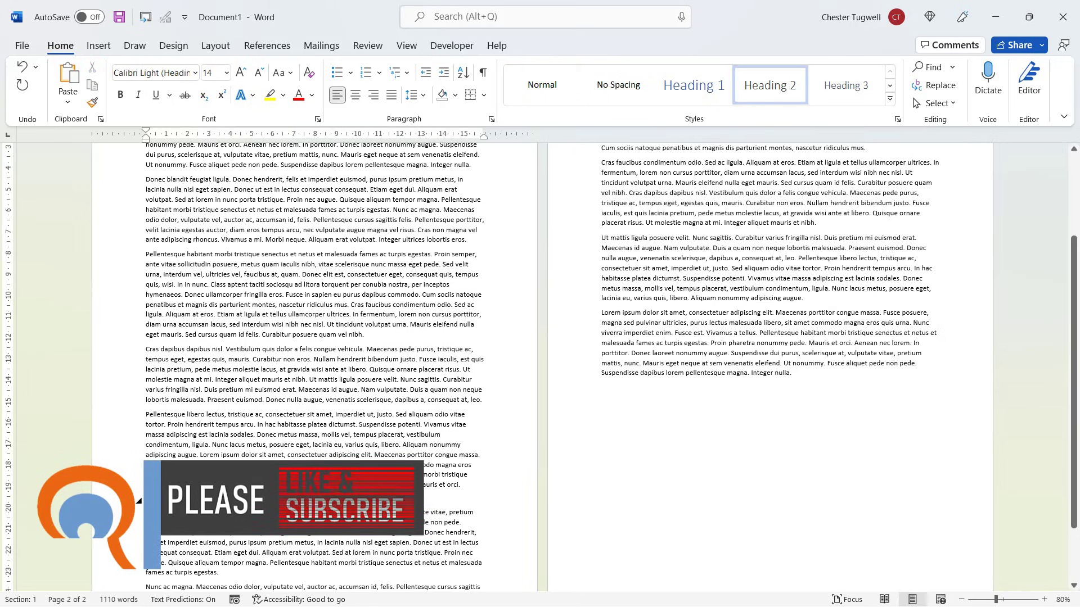